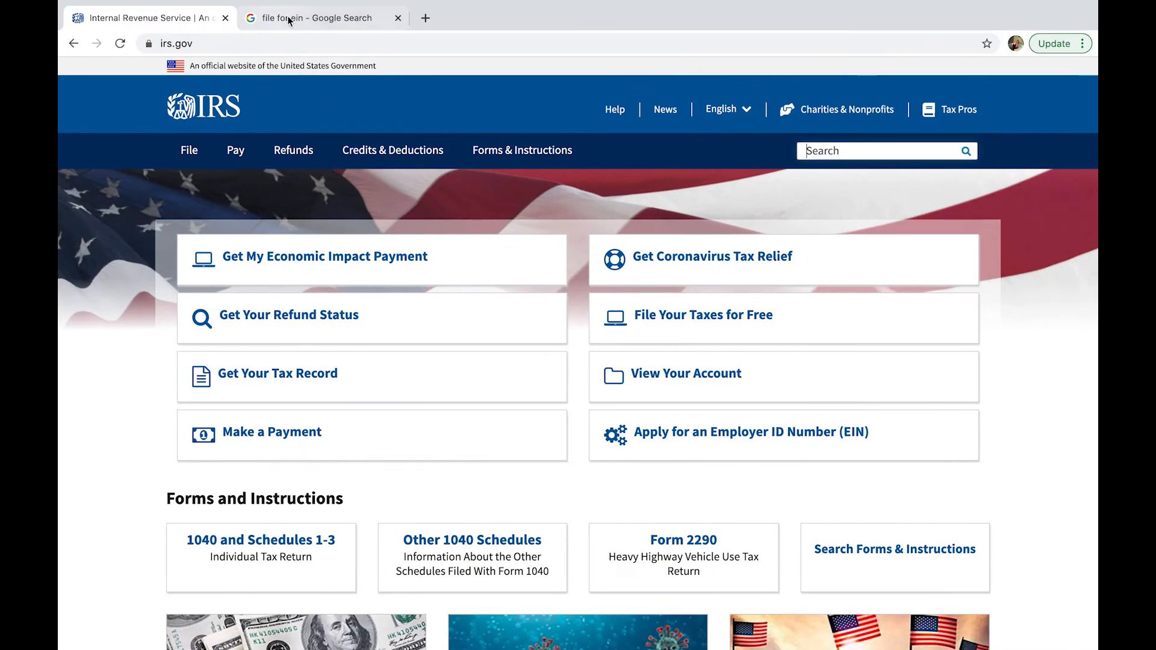
Open the irs.gov page on applying for an Employer Identification Number online from the "file for ein" search results.
left_click(319, 19)
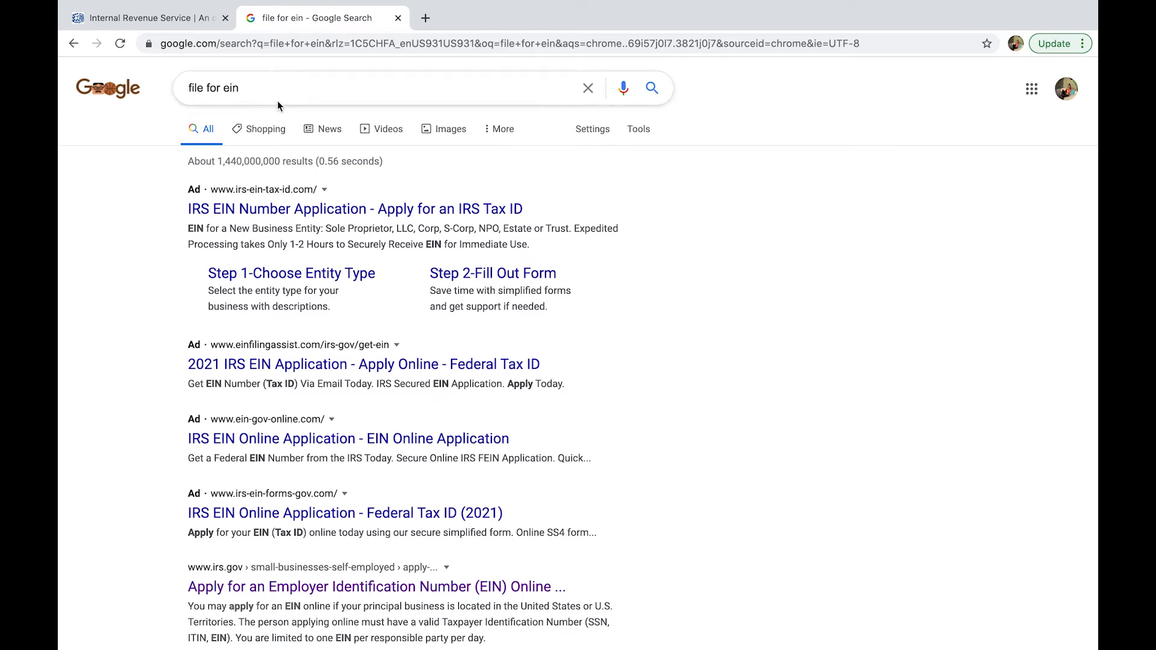
scroll(259, 179, "down", 4)
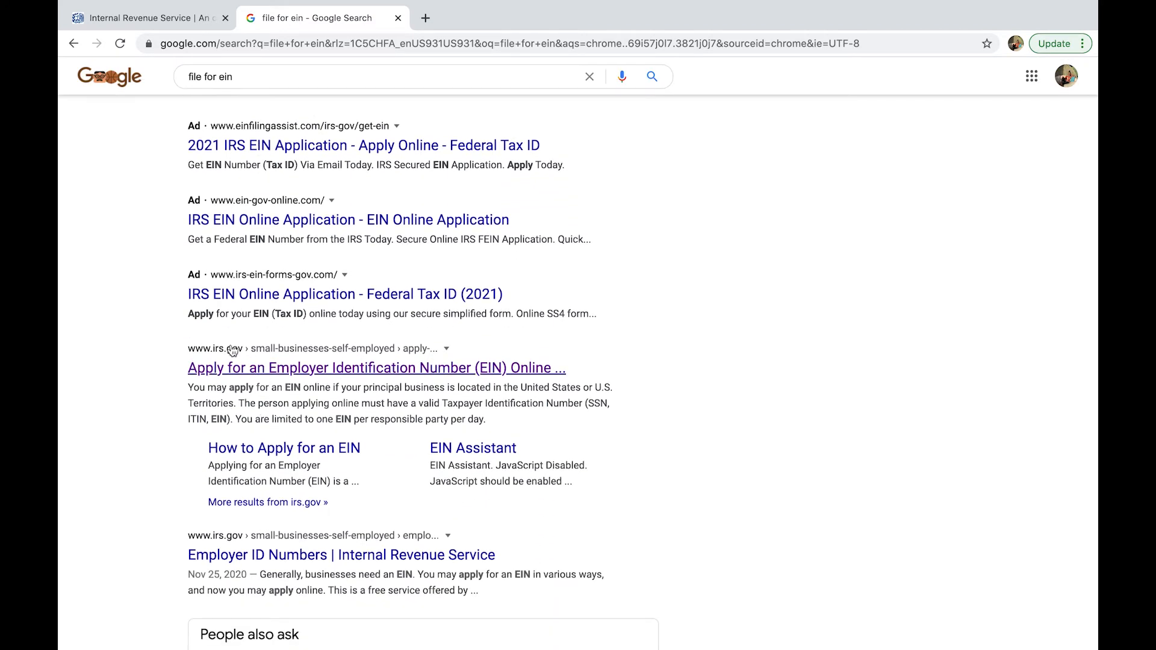
left_click(259, 376)
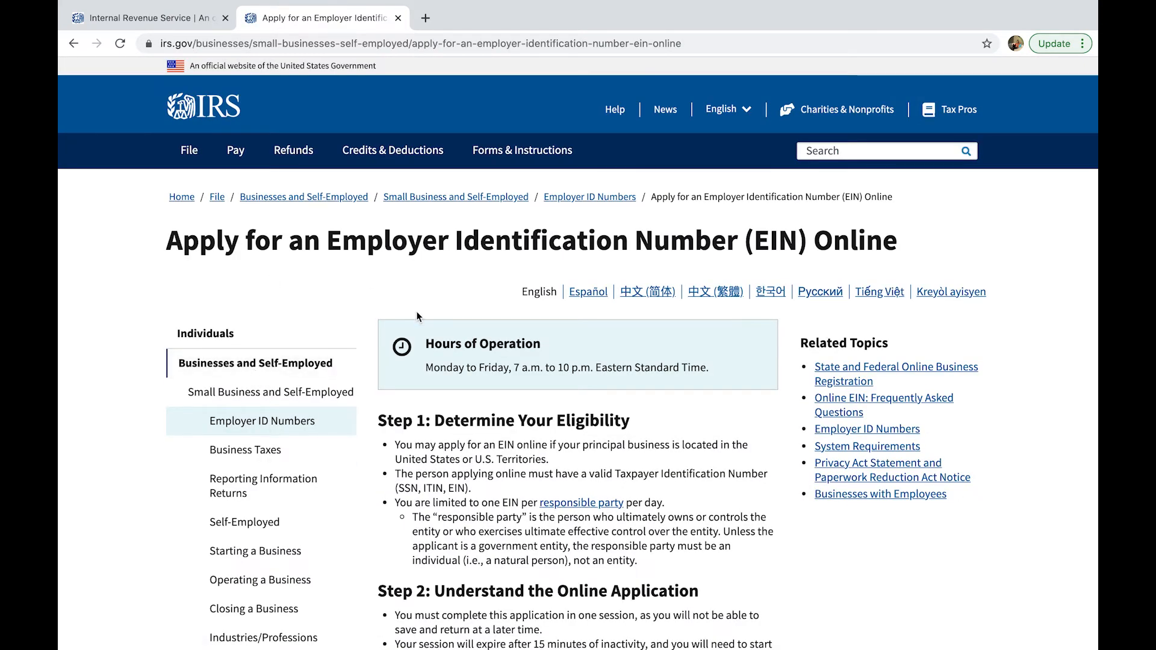
Read the EIN application instructions, start the online application, and accept the authorized-use notice.
scroll(419, 317, "down", 2)
scroll(419, 317, "down", 4)
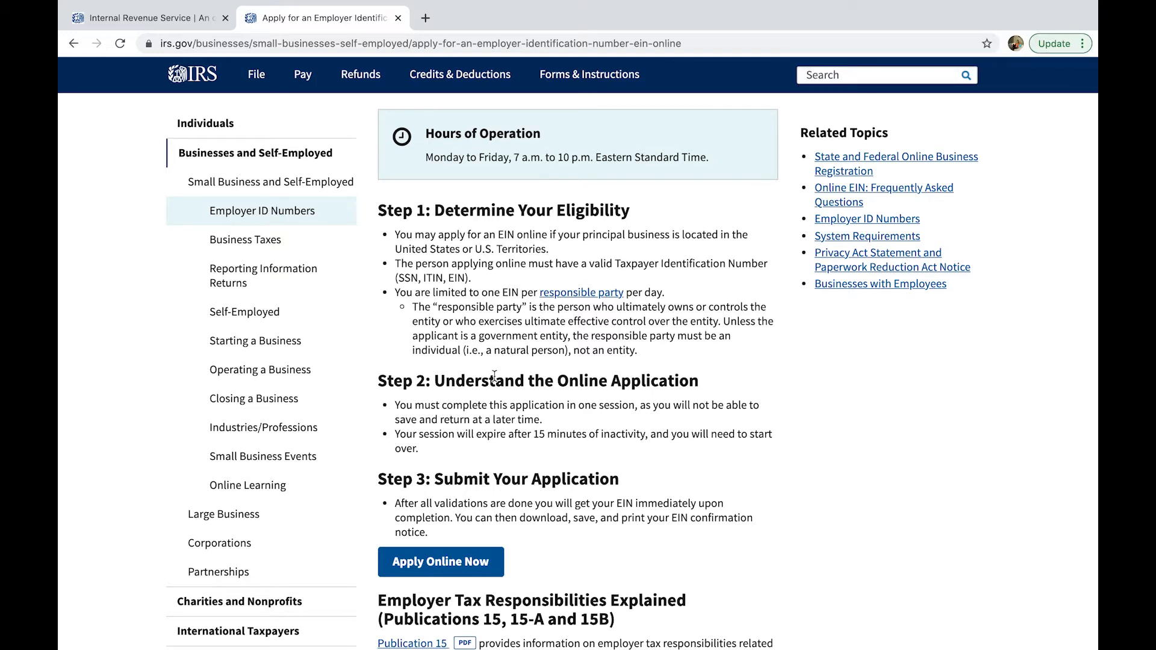
scroll(479, 386, "down", 2)
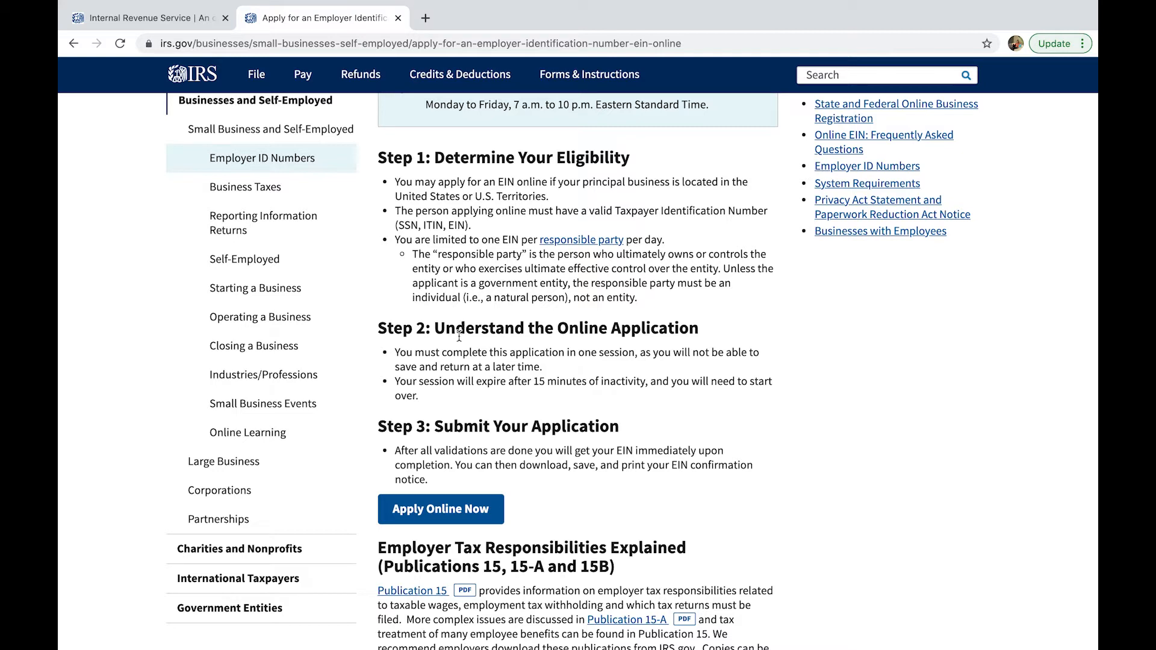
scroll(458, 343, "down", 3)
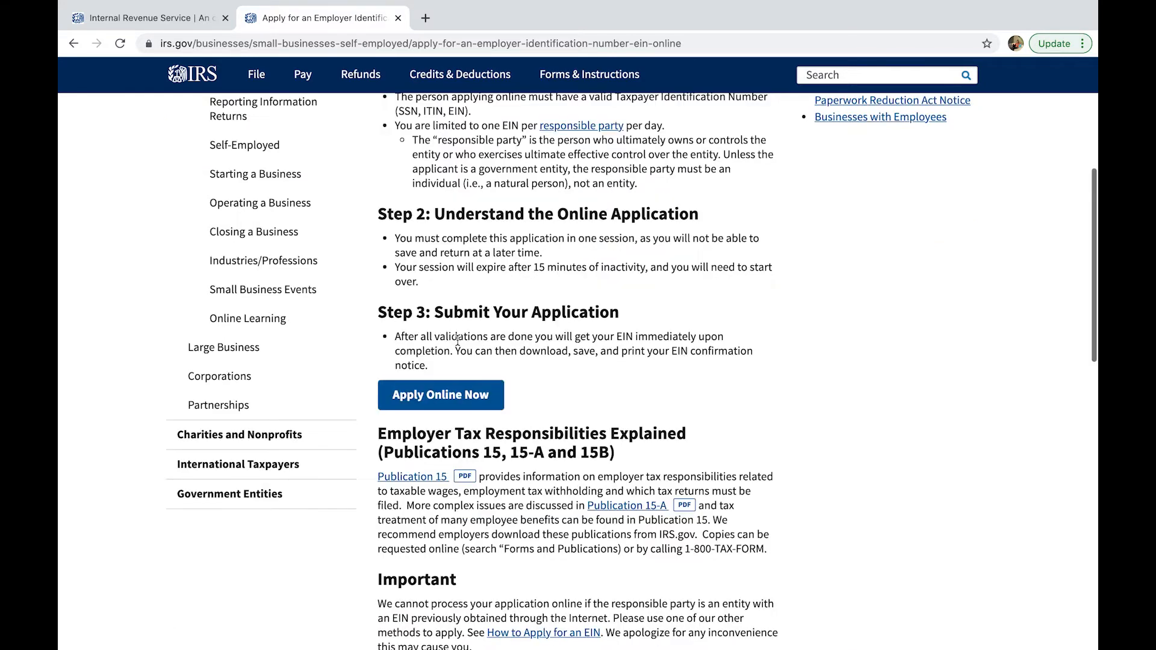
scroll(459, 345, "down", 2)
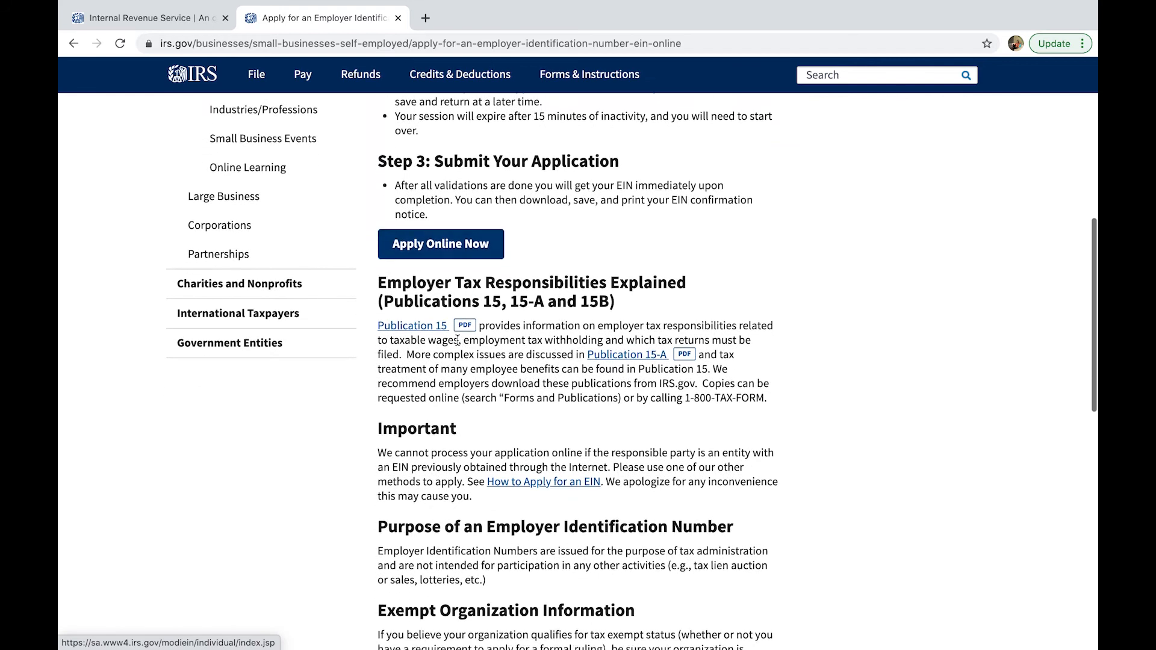
scroll(458, 344, "up", 3)
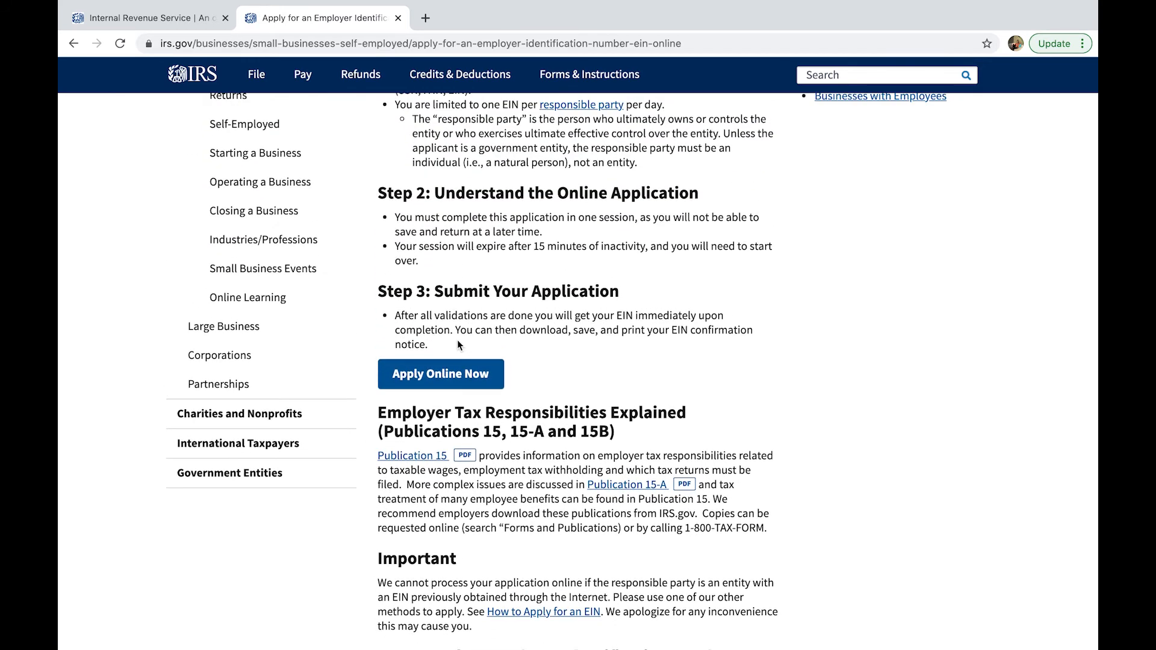
scroll(457, 340, "up", 1)
left_click(418, 453)
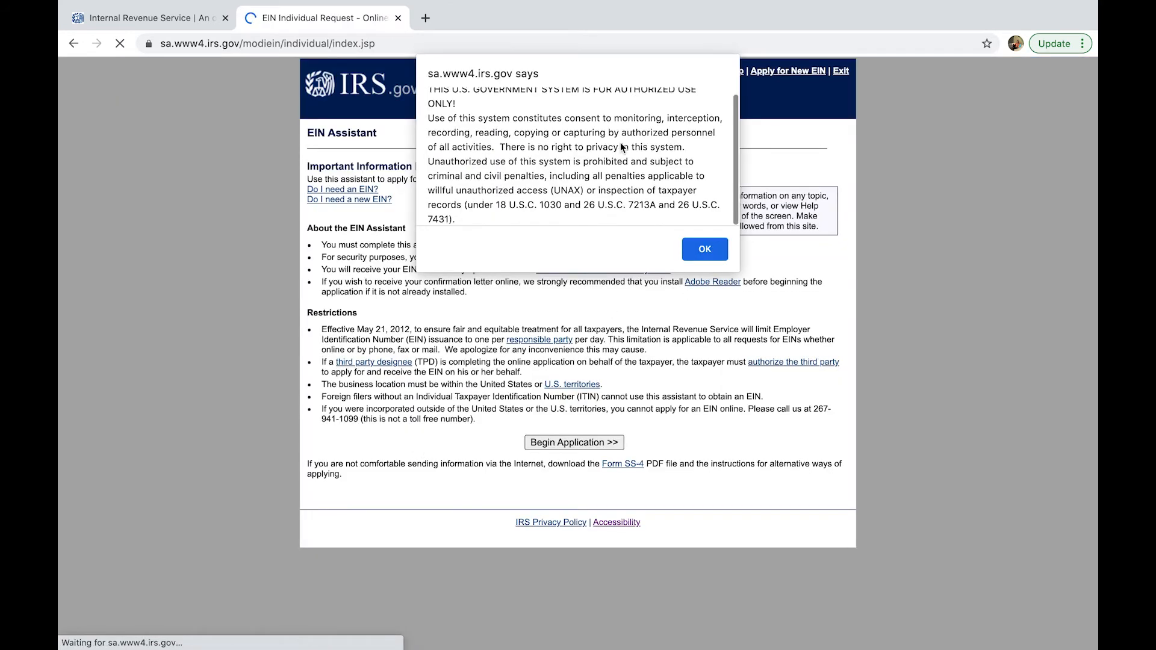
left_click(704, 249)
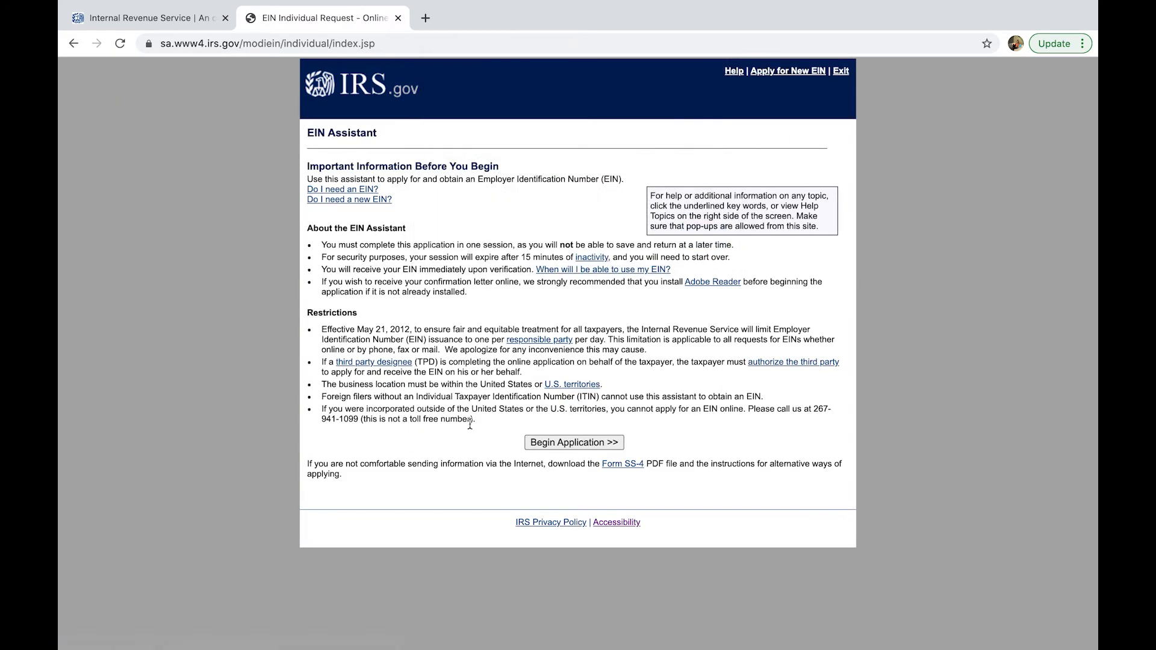
left_click(575, 442)
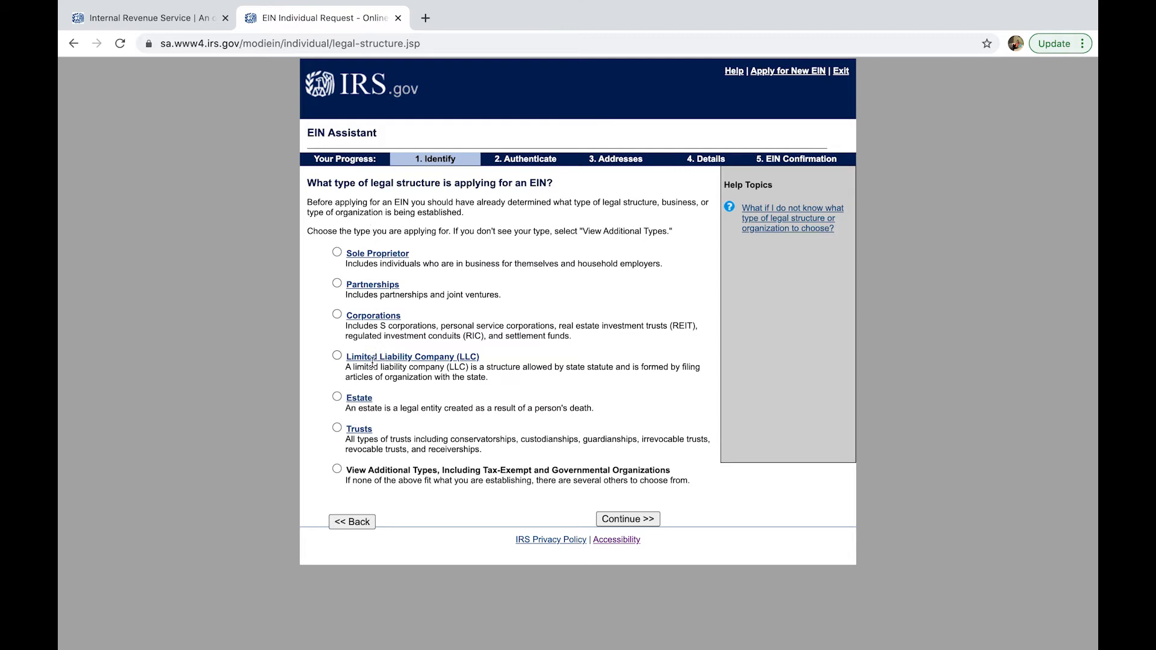
Choose Limited Liability Company (LLC) as the legal structure applying for the EIN and confirm the choice.
left_click(336, 355)
left_click(626, 519)
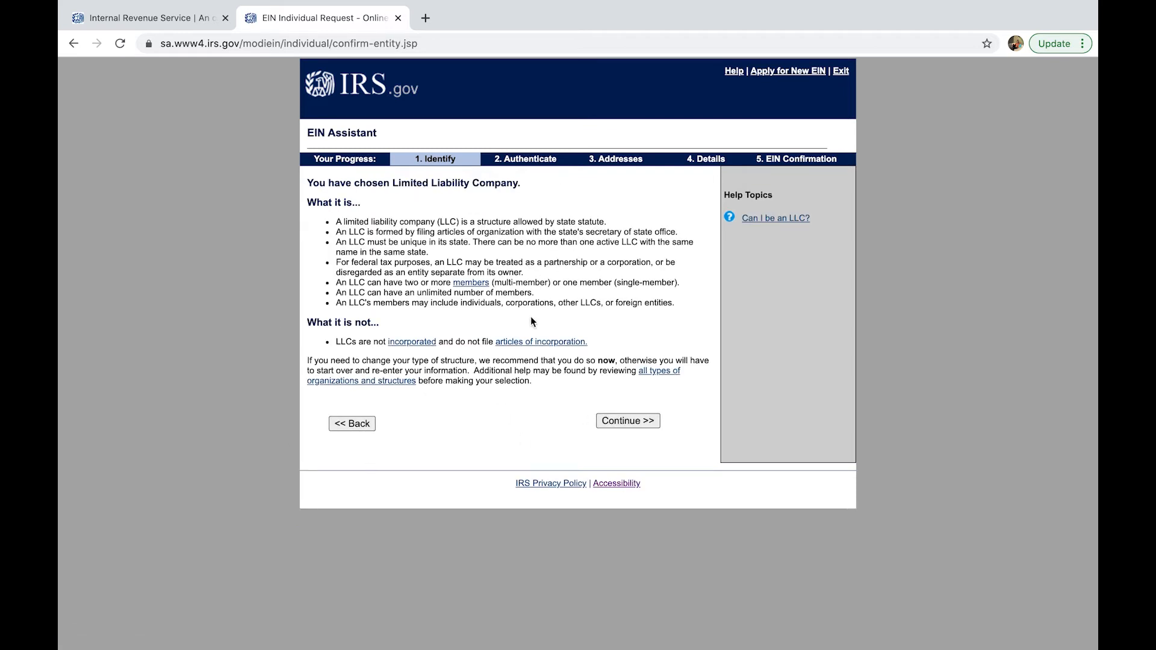
left_click(620, 421)
Set the LLC's member count to 1 and its state to GEORGIA (GA), and confirm the single-member classification.
left_click(500, 228)
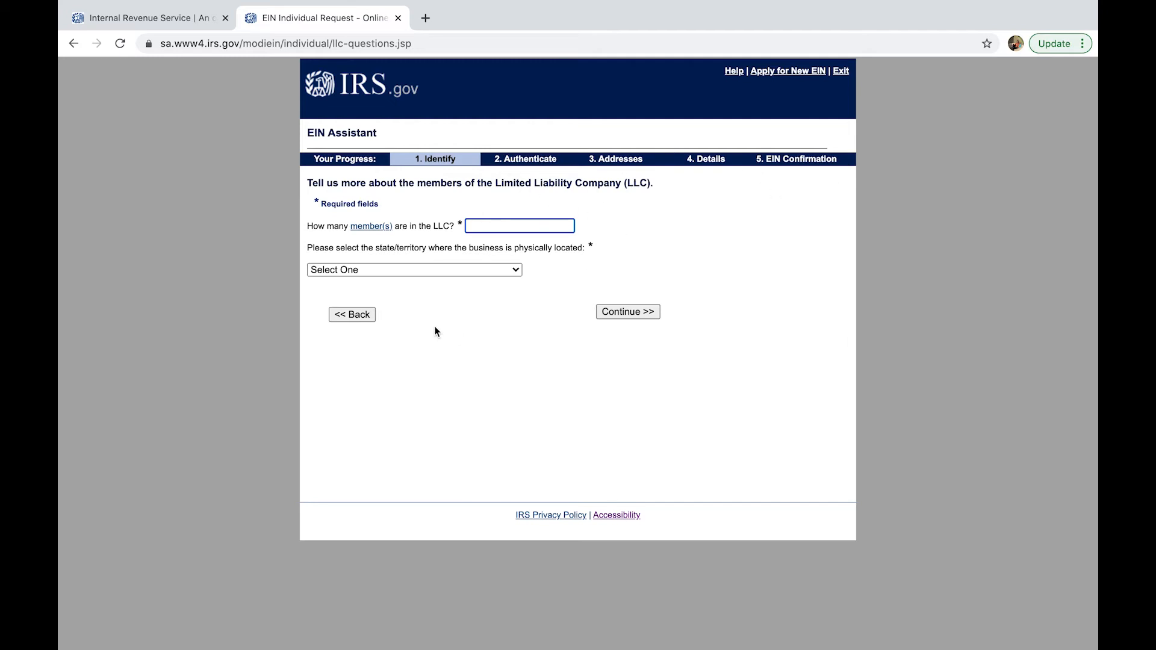
type("1")
left_click(432, 275)
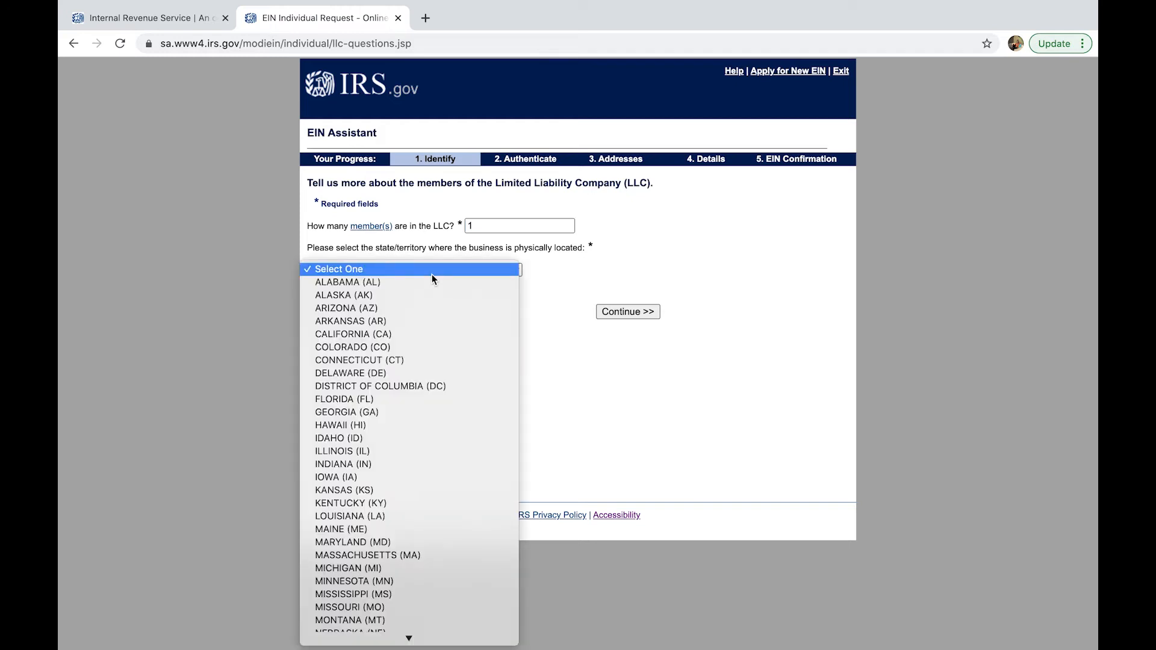
left_click(414, 412)
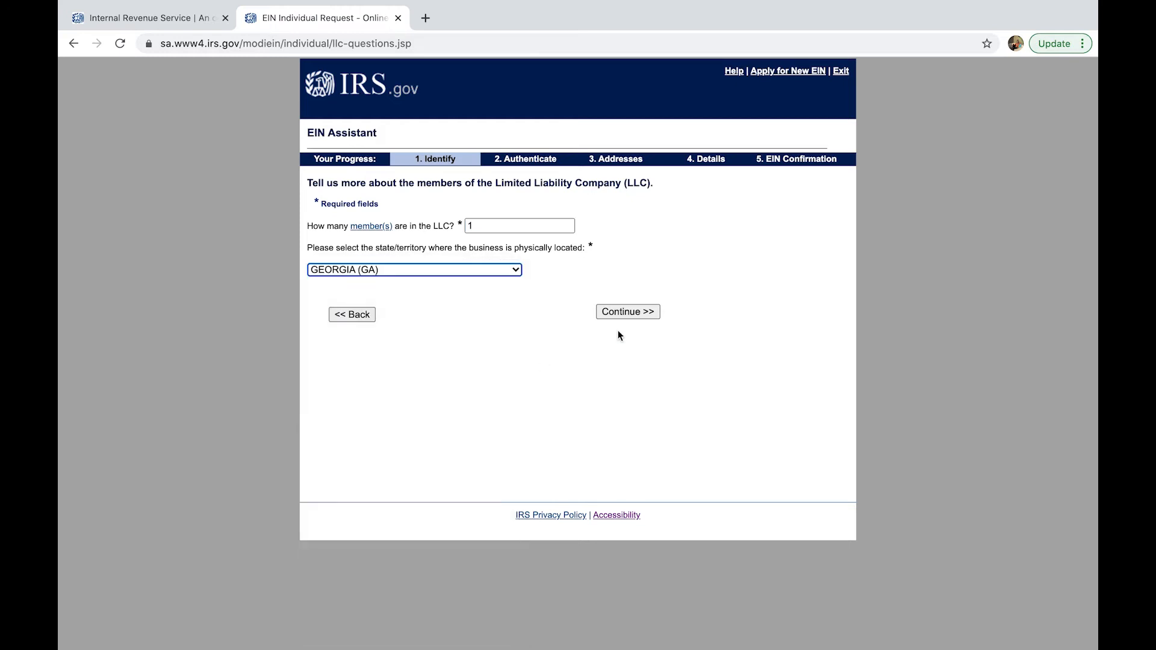
left_click(627, 312)
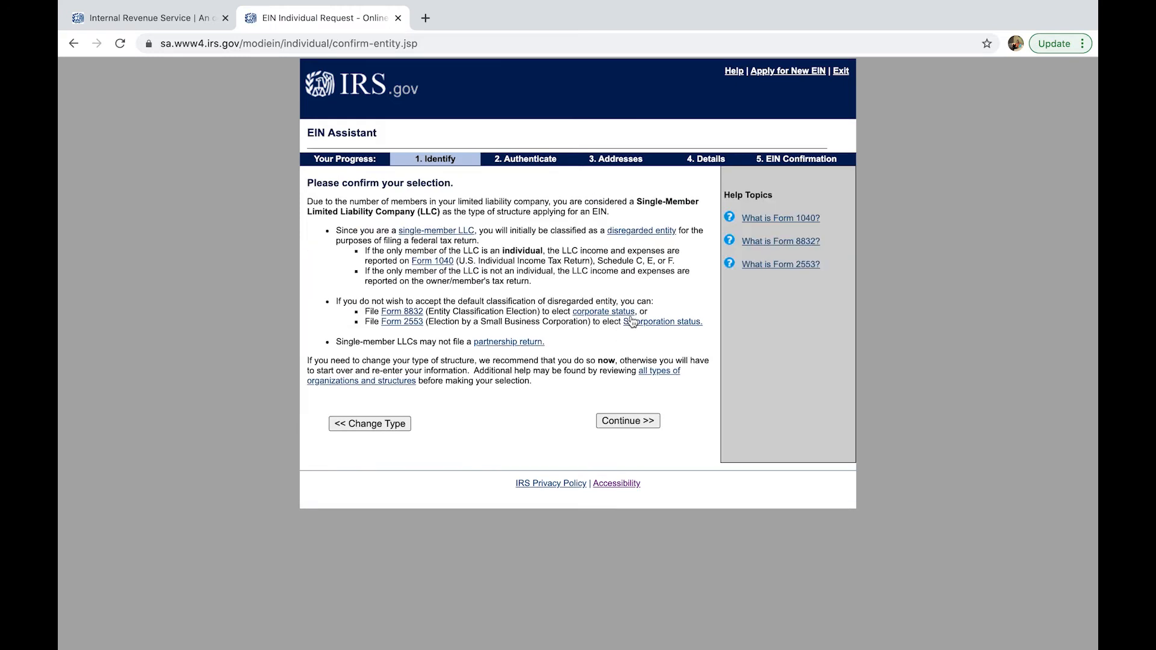
left_click(635, 421)
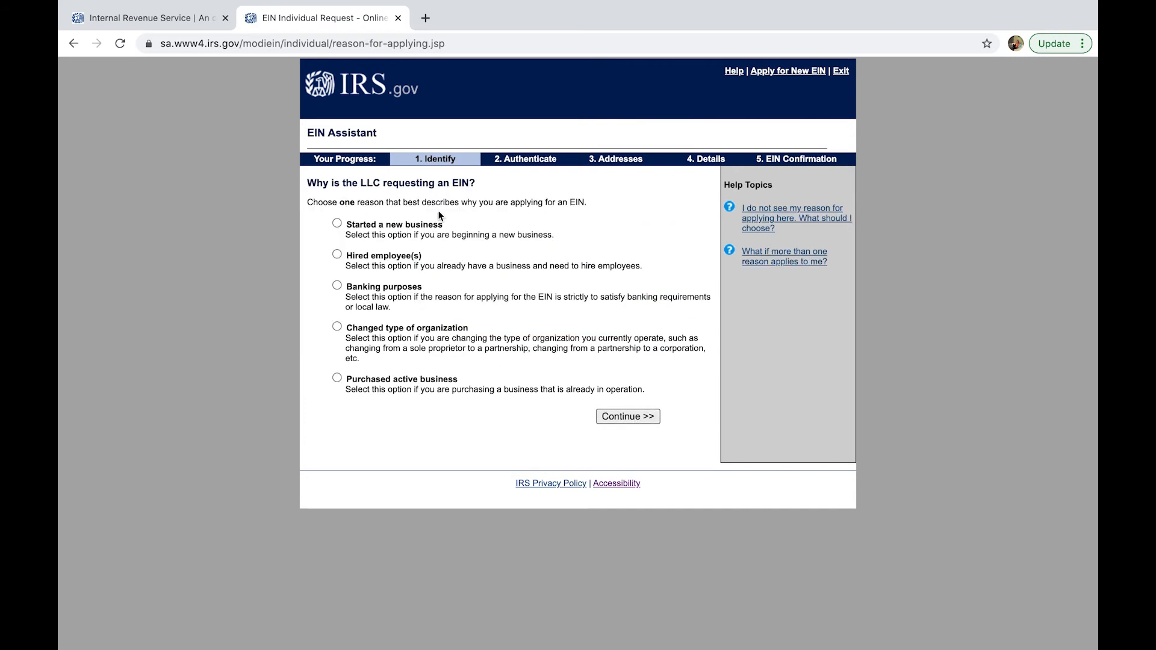
Give "Started a new business" as the reason for requesting the EIN and submit the responsible party page.
left_click(338, 224)
left_click(623, 416)
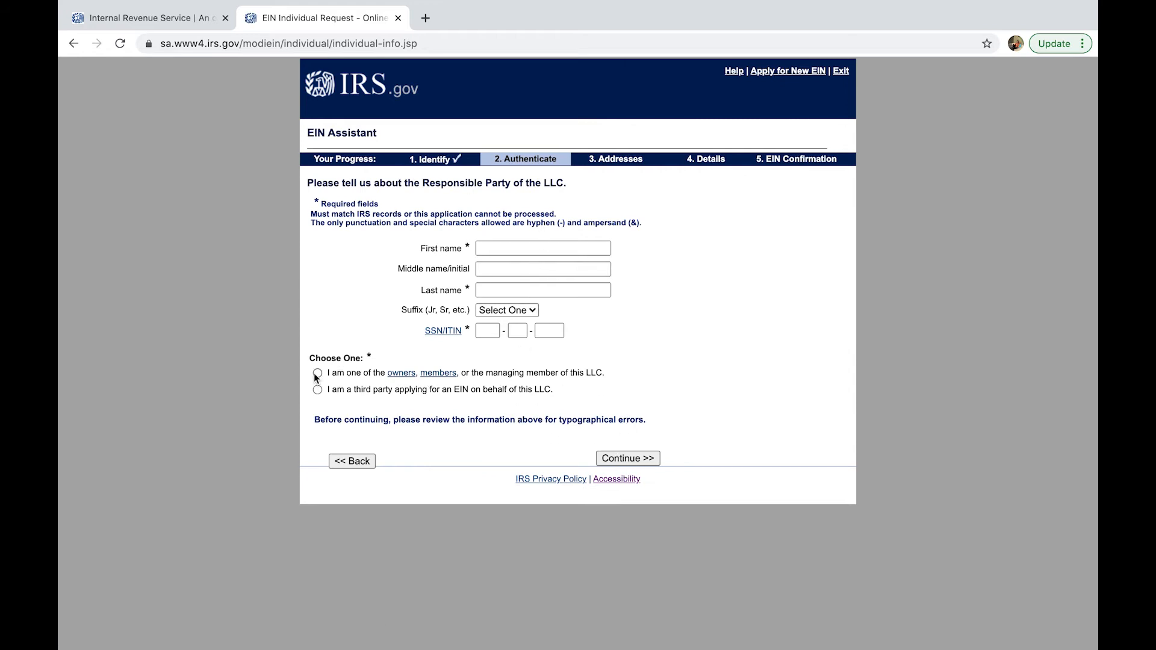
left_click(630, 459)
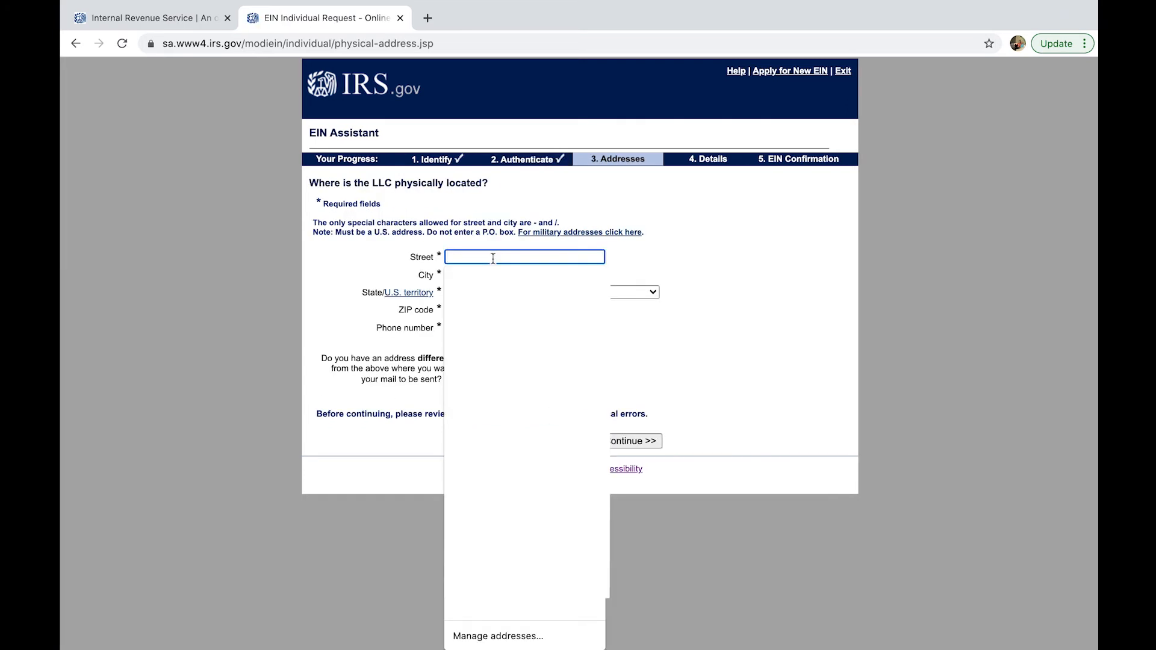
Examine the questions about where the LLC is physically located, including the street address field.
left_click(690, 242)
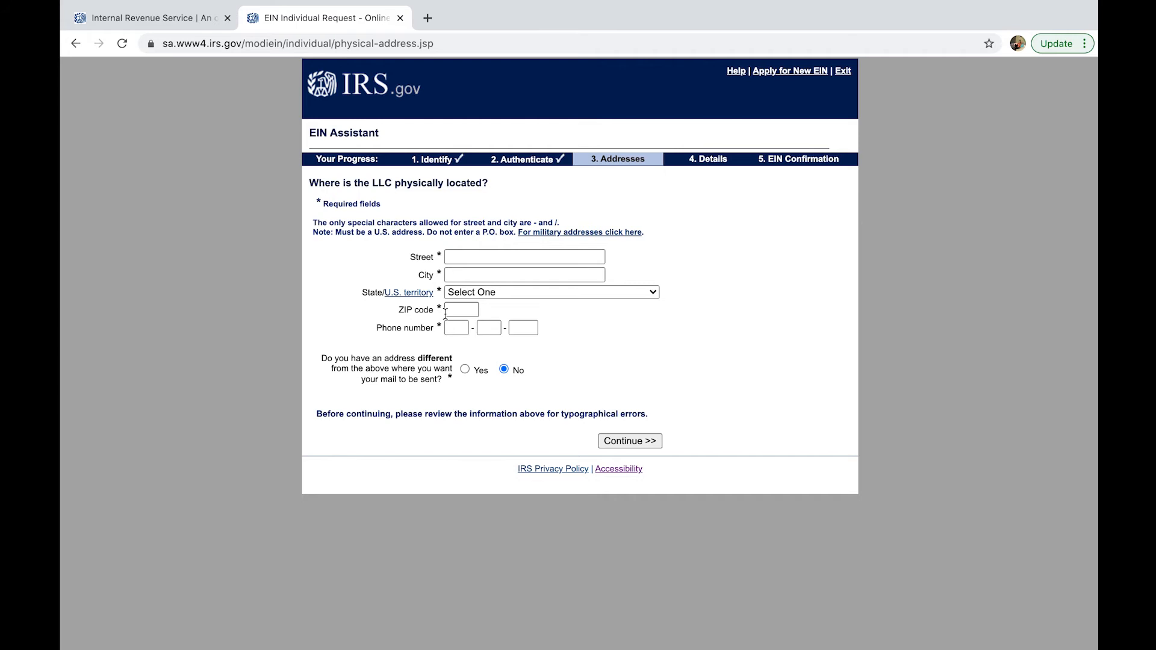
left_click_drag(318, 182, 448, 195)
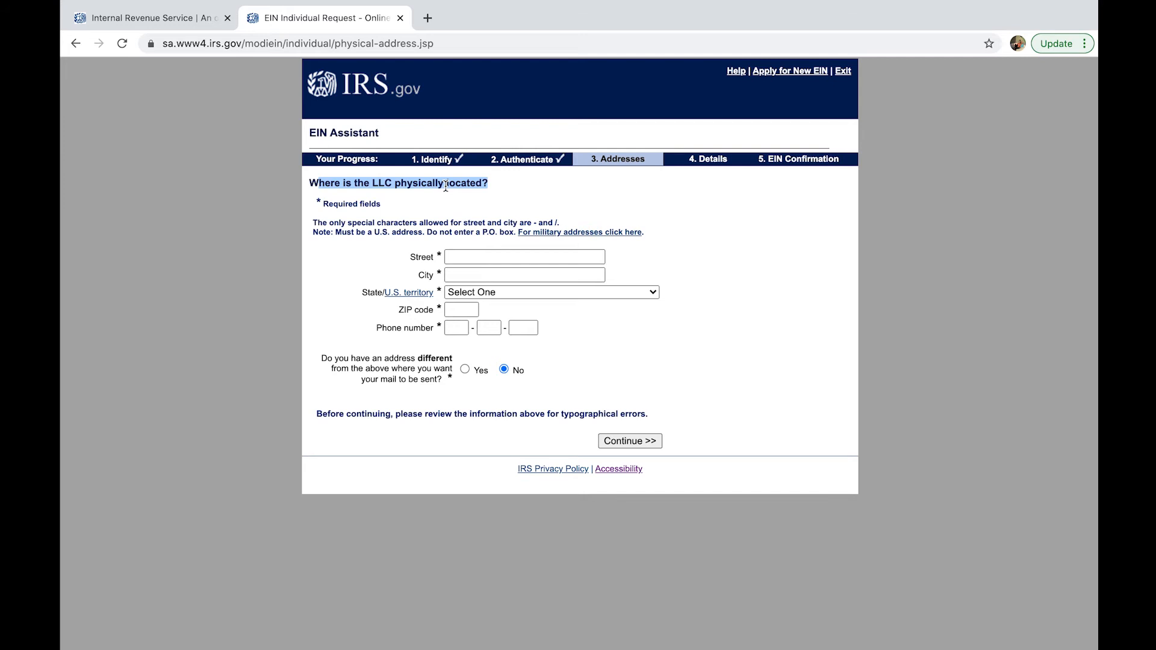
left_click(469, 261)
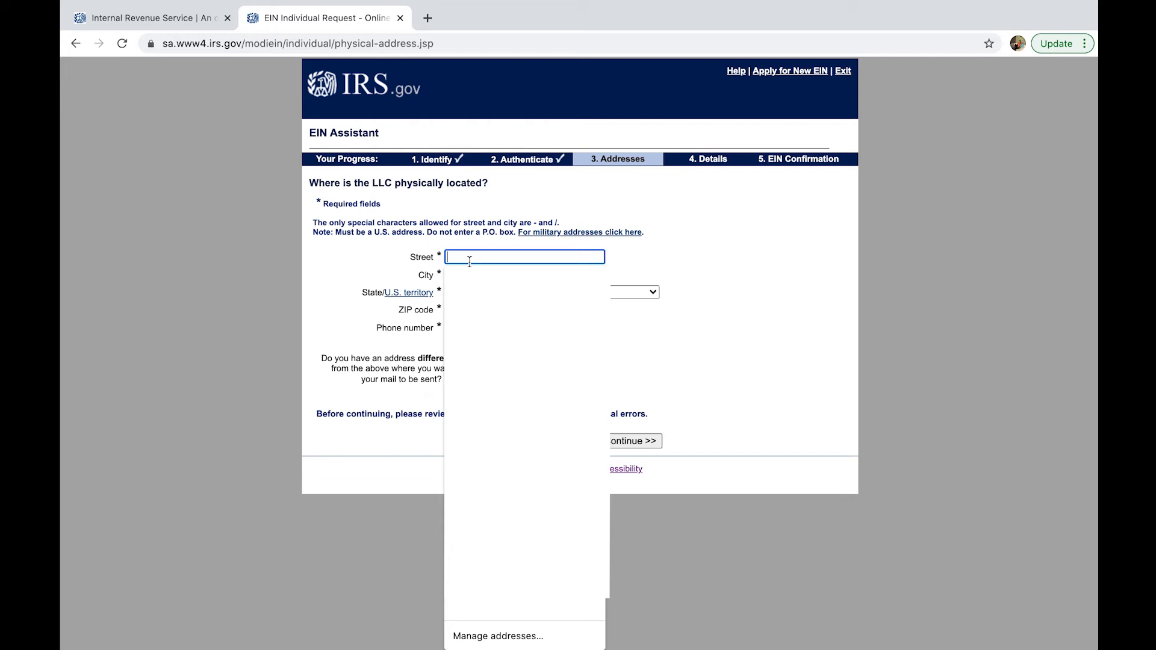
left_click(697, 326)
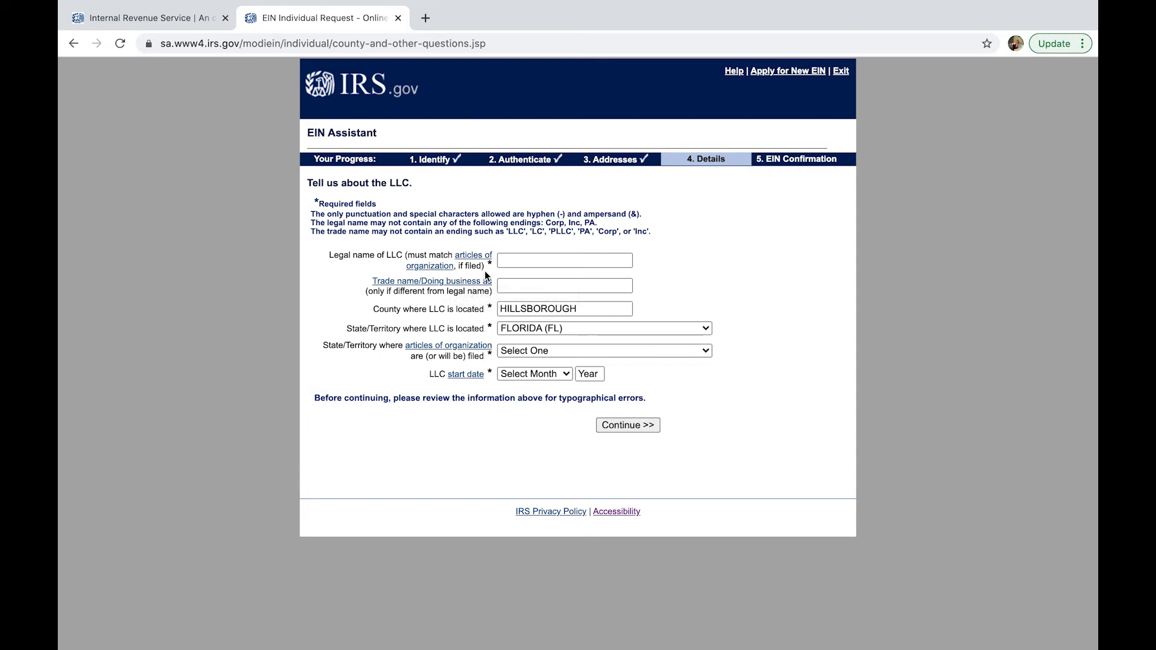
Examine the LLC detail fields for legal name, trade name, county and the start date's month options.
left_click(523, 261)
left_click(530, 287)
left_click(570, 311)
left_click_drag(593, 311, 464, 316)
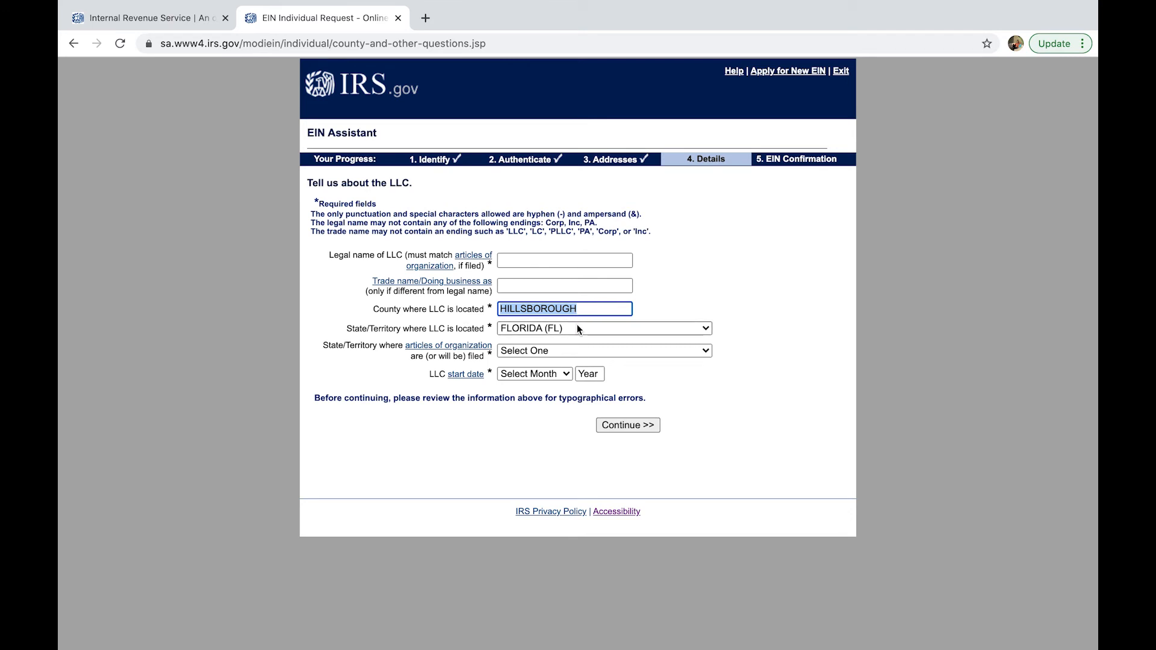
left_click(549, 385)
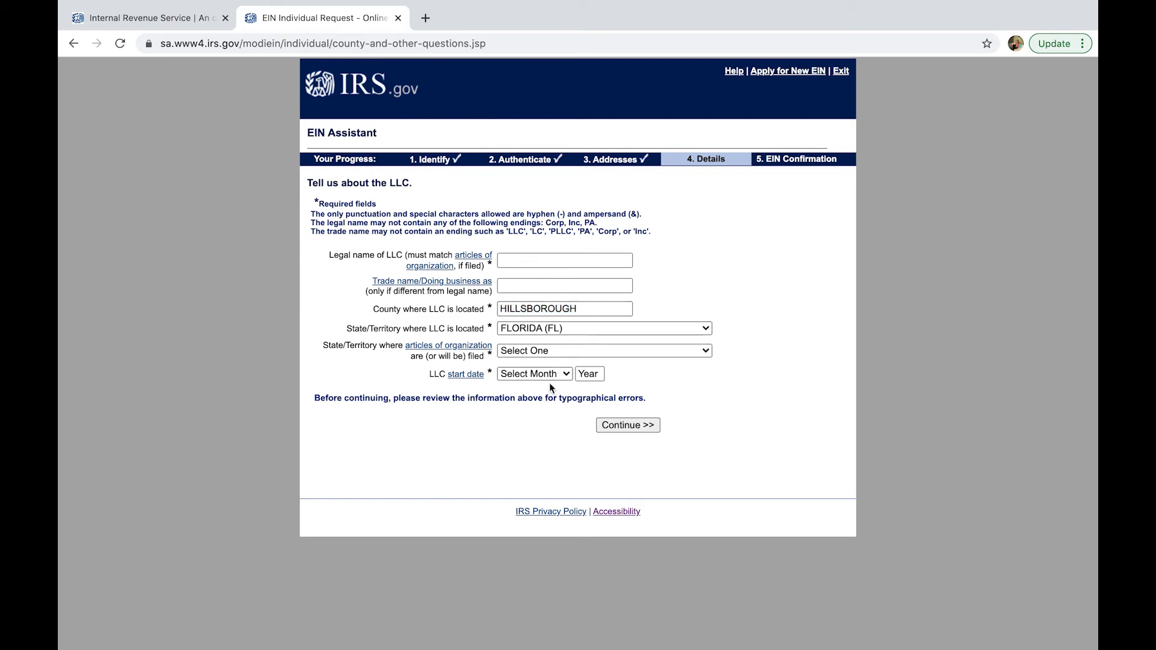
left_click(549, 376)
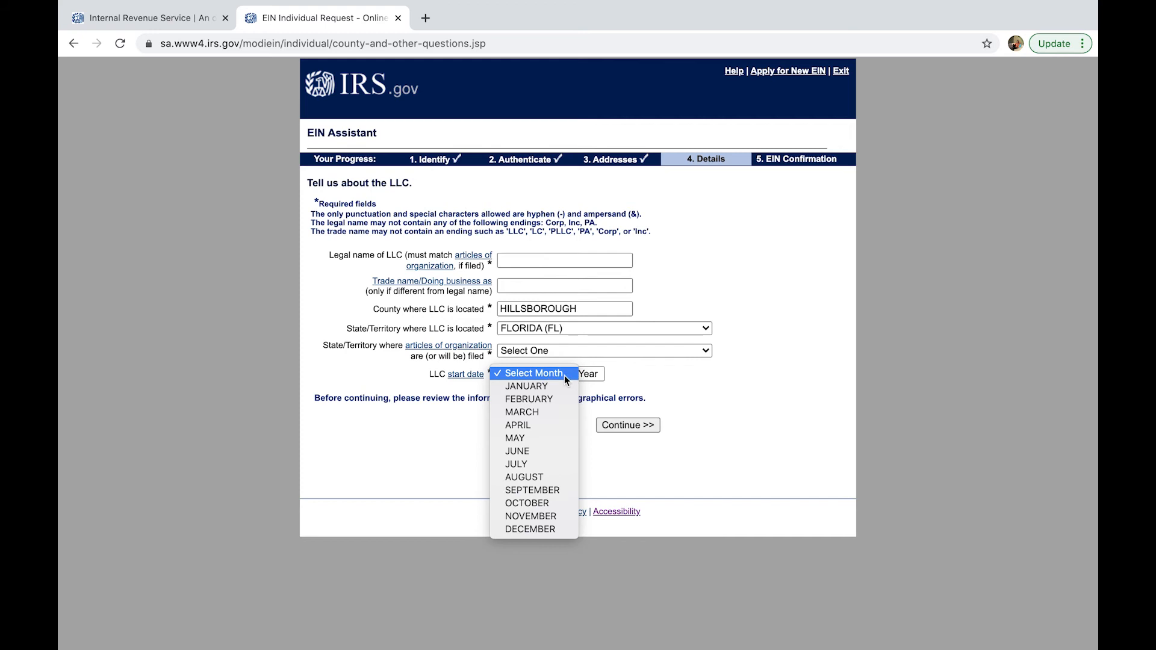
left_click(699, 392)
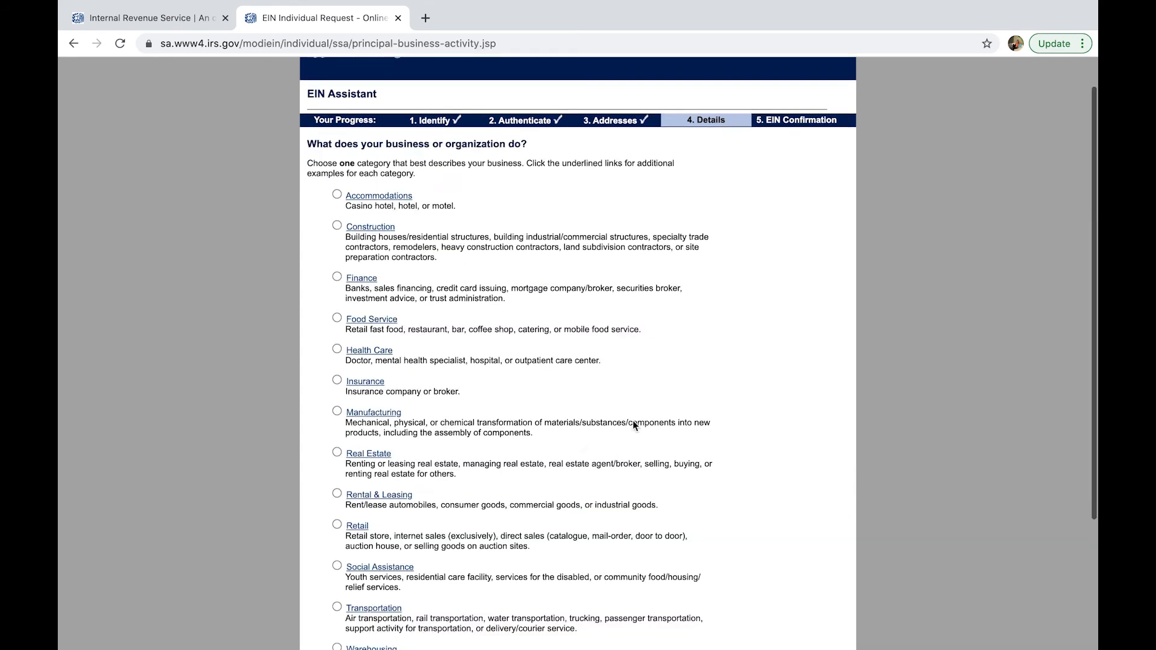
Choose Wholesale as the category describing what the business does and submit it.
scroll(633, 420, "down", 1)
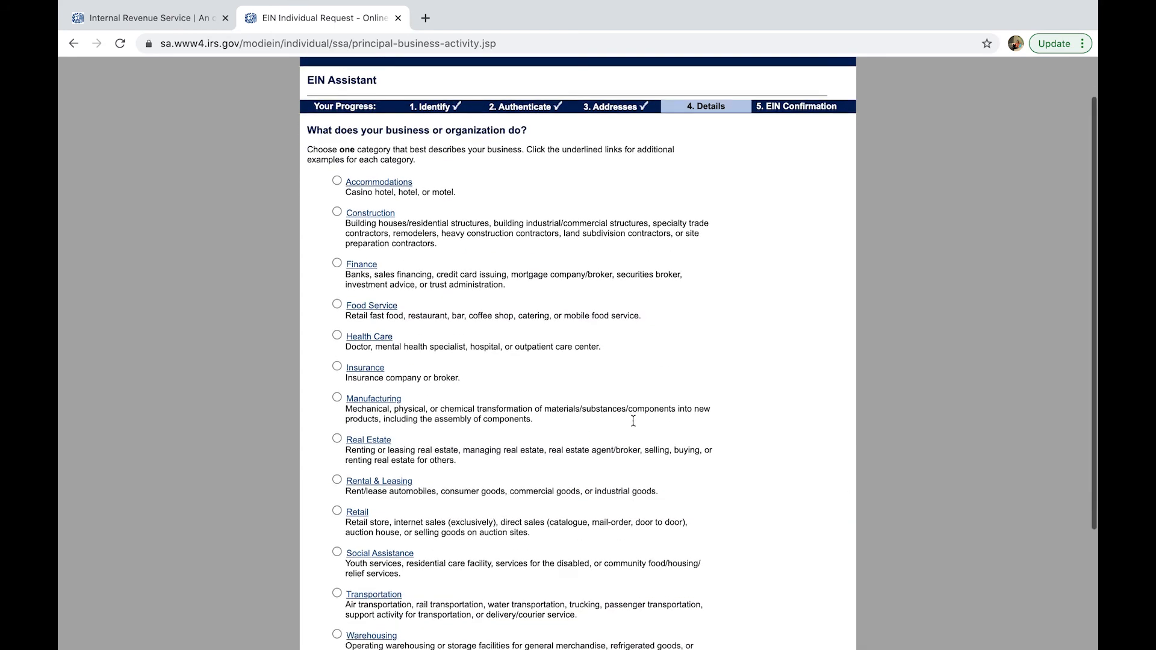
scroll(633, 420, "down", 1)
scroll(633, 420, "up", 2)
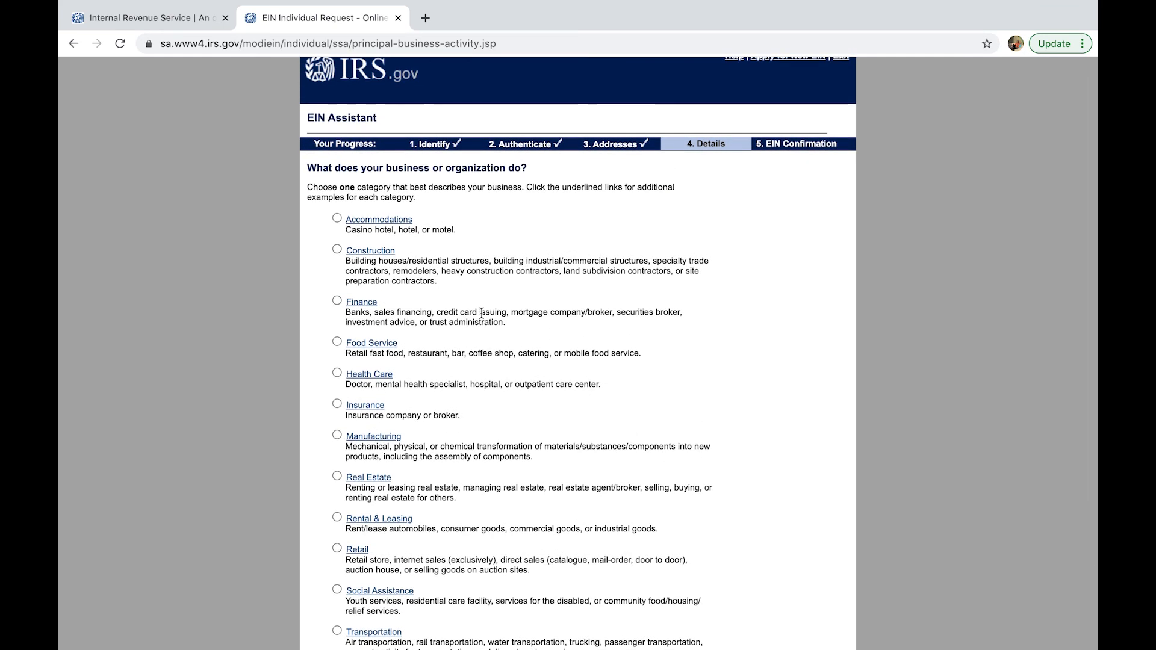
scroll(481, 313, "down", 3)
scroll(481, 313, "up", 1)
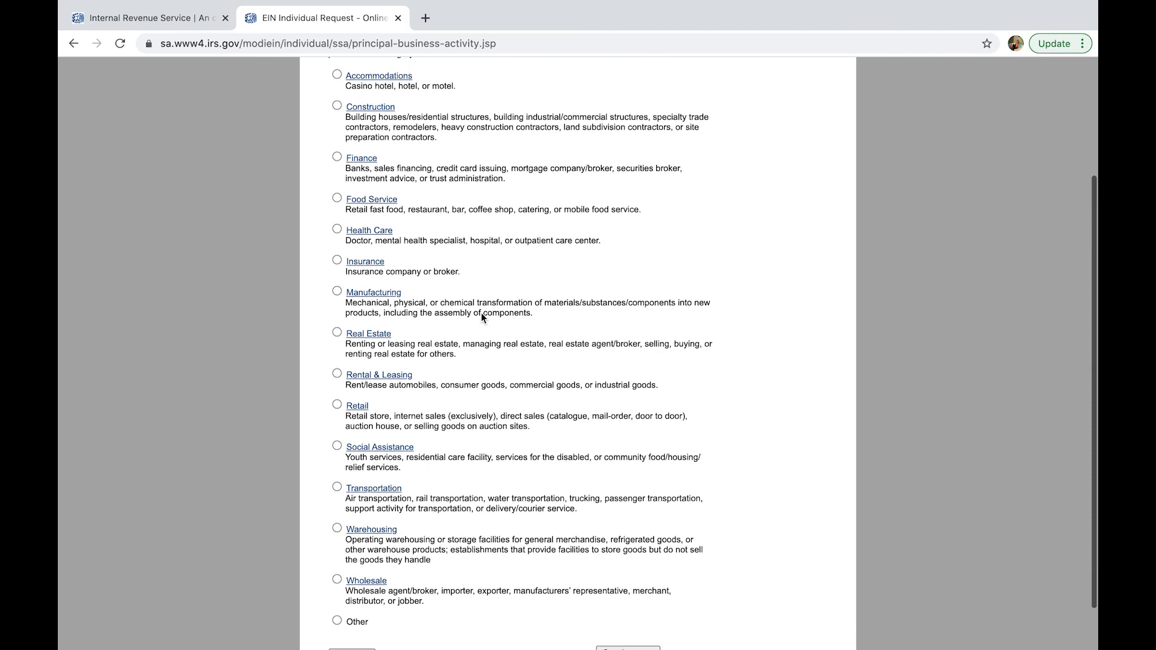
scroll(481, 315, "up", 2)
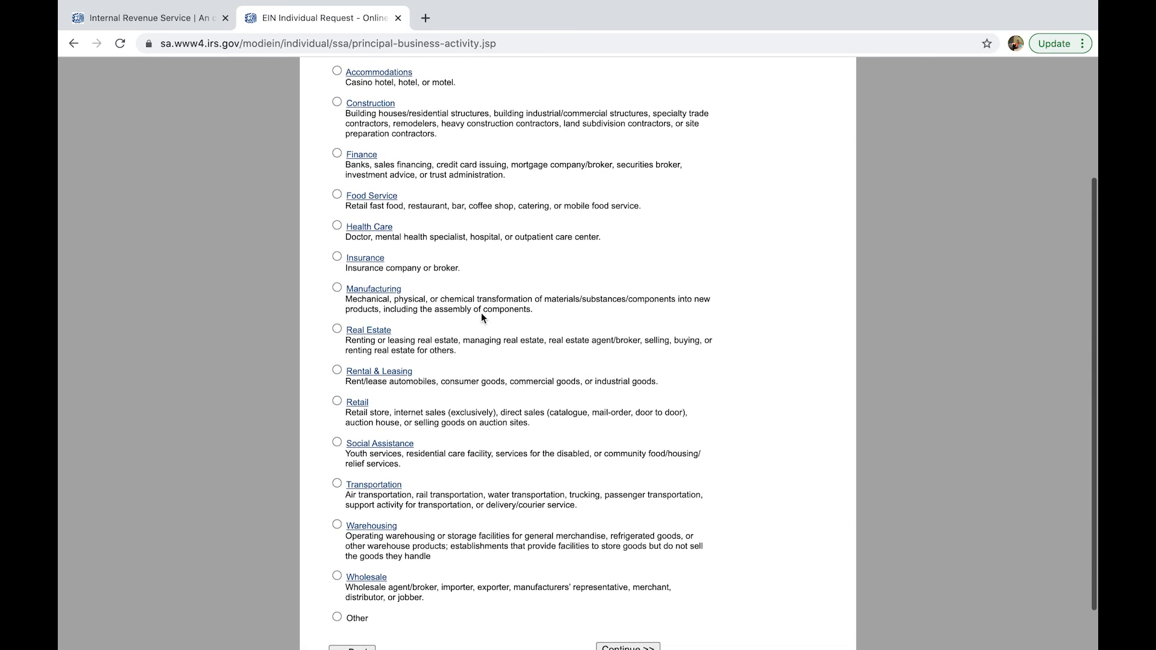
scroll(481, 312, "up", 1)
scroll(482, 313, "down", 3)
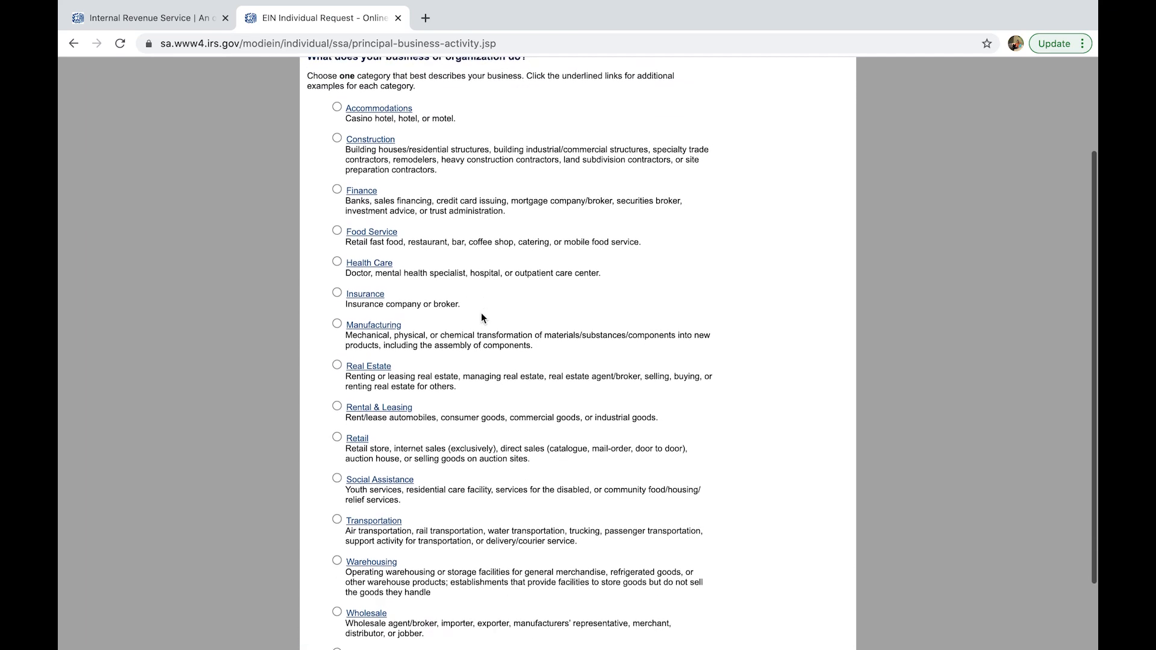
scroll(481, 312, "down", 2)
left_click(336, 538)
left_click(627, 611)
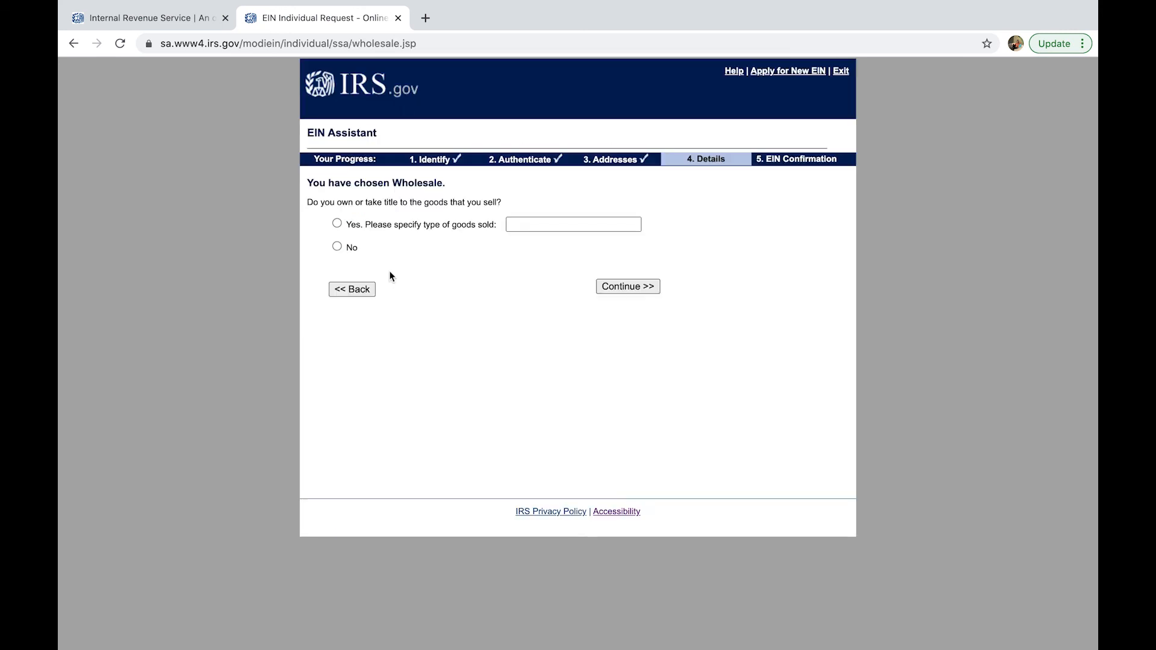
Answer yes to owning the goods sold, specify "clothing" as the type of goods, and submit the answer.
left_click(567, 225)
type("clothing")
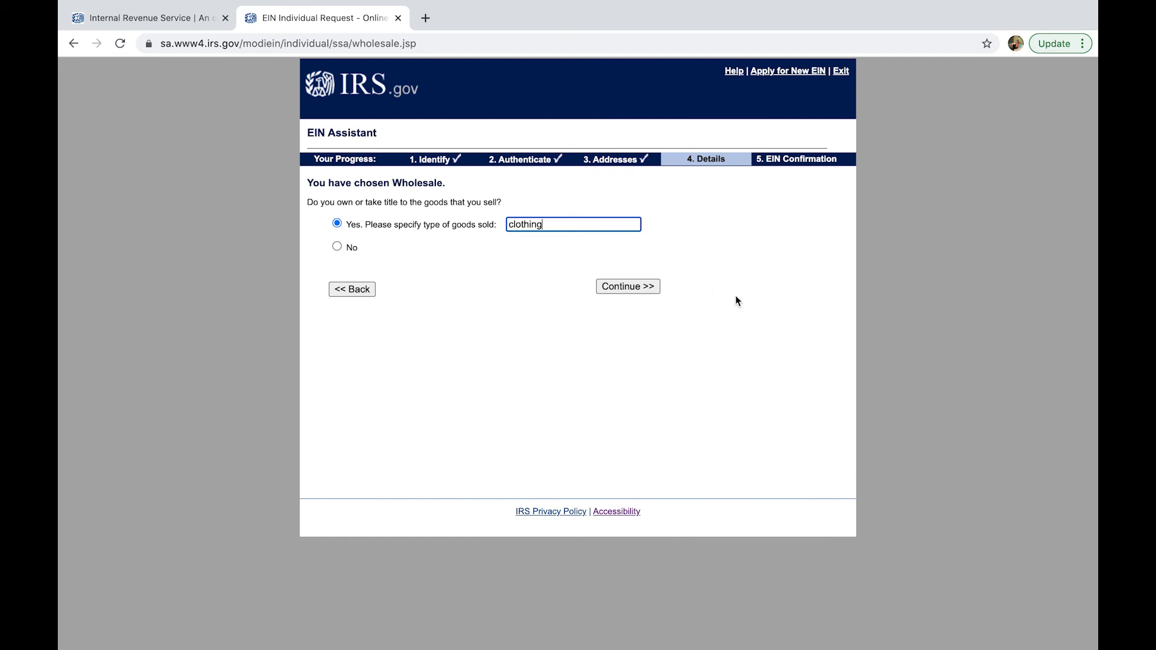
left_click(627, 289)
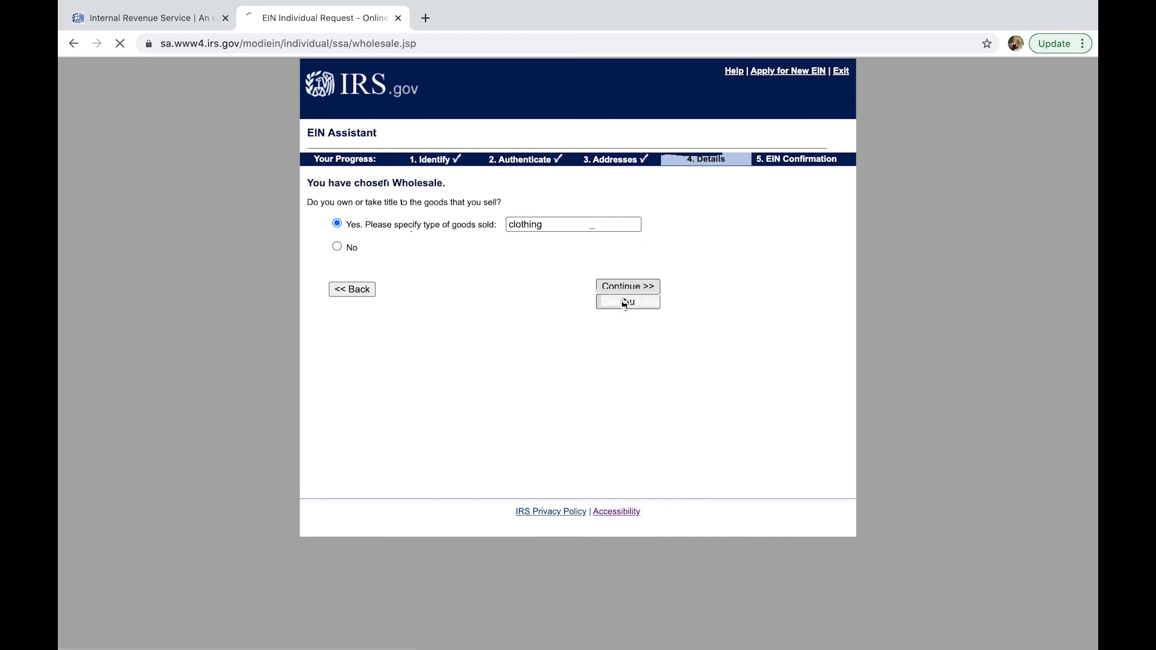